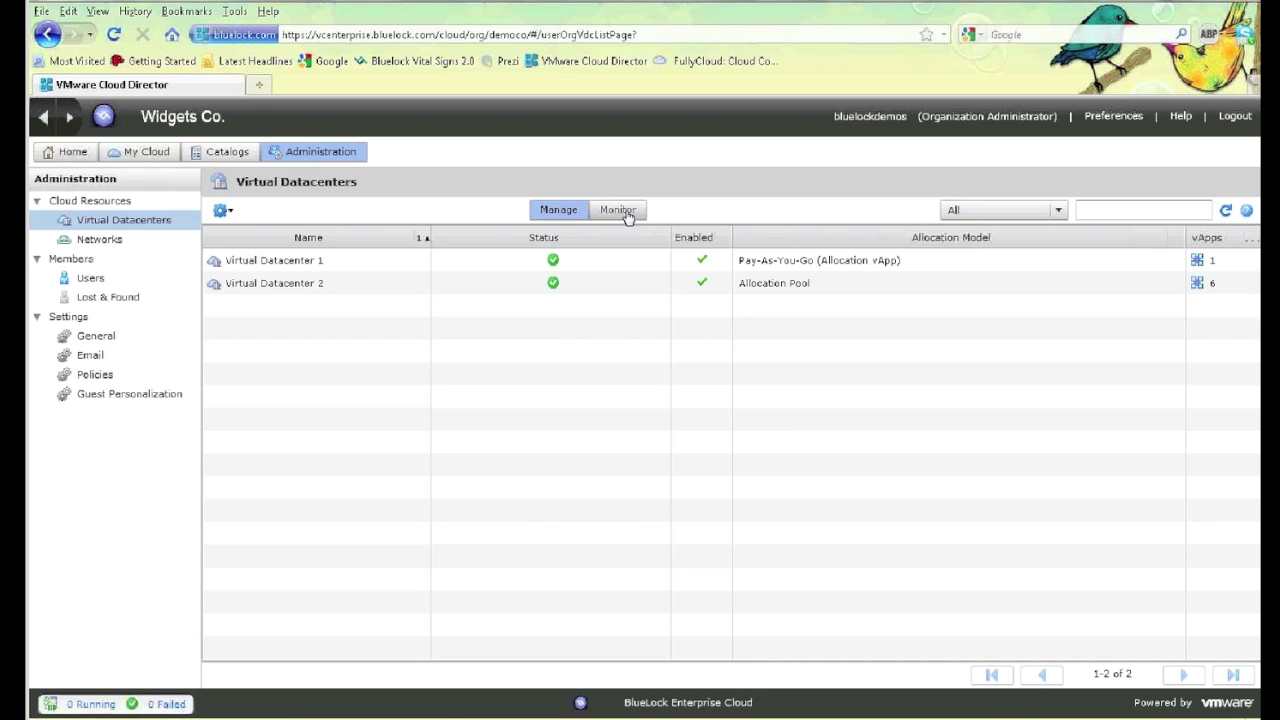
# - Review the processor, memory and storage usage of the virtual datacenters and list the vApps in Virtual Datacenter 2
pyautogui.click(618, 210)
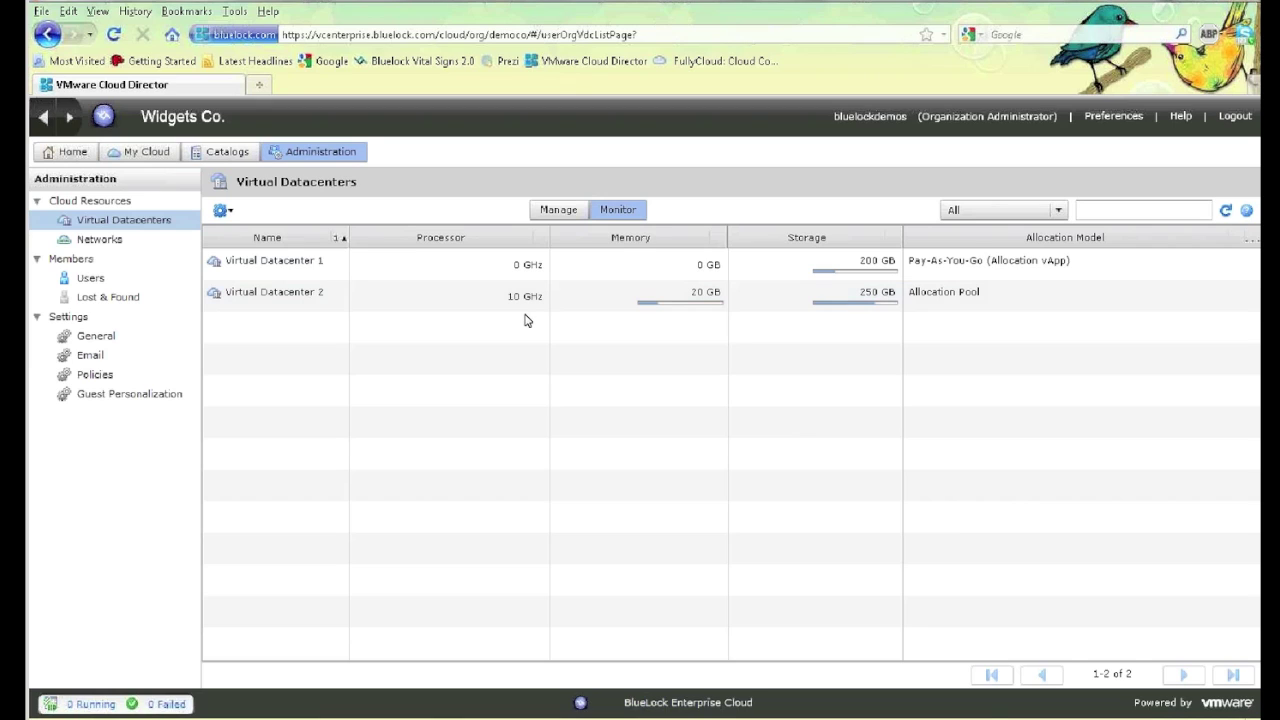
pyautogui.moveTo(527, 303)
pyautogui.click(228, 296)
pyautogui.click(228, 296)
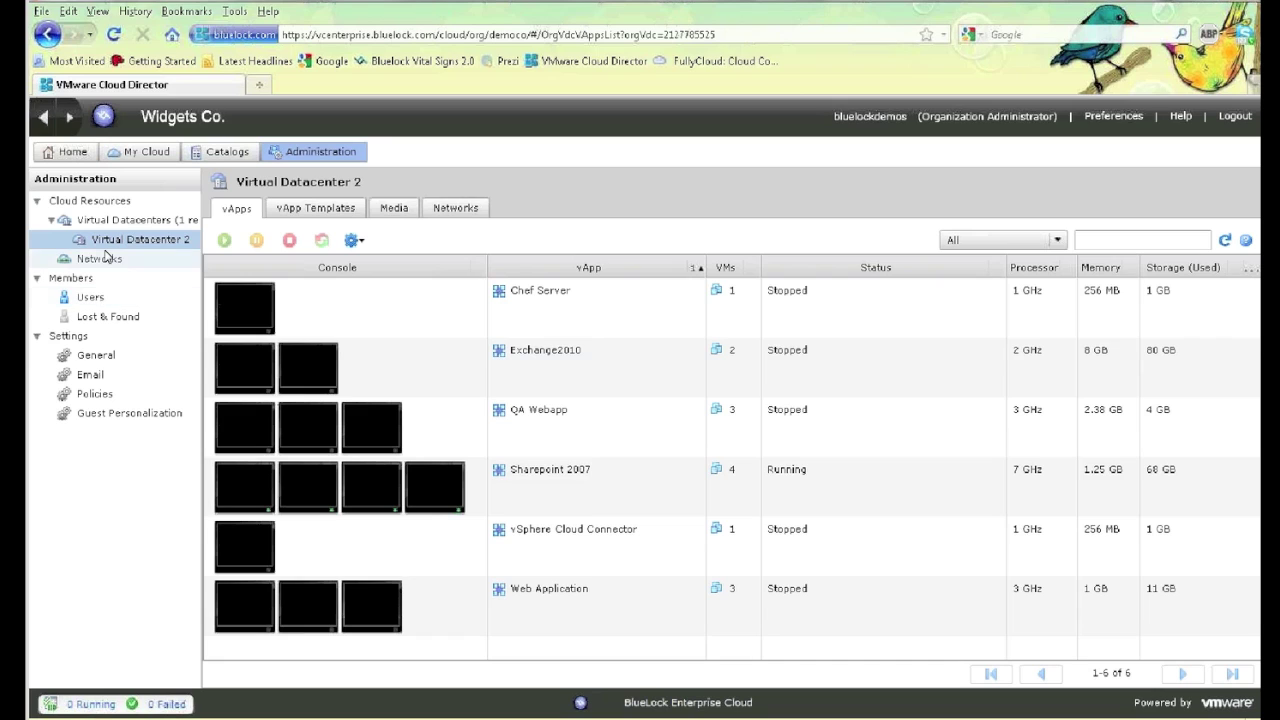
# - Review the vApp templates in the organization's catalogs, widening the vDC column to show full names, and those in the public catalogs
pyautogui.click(212, 152)
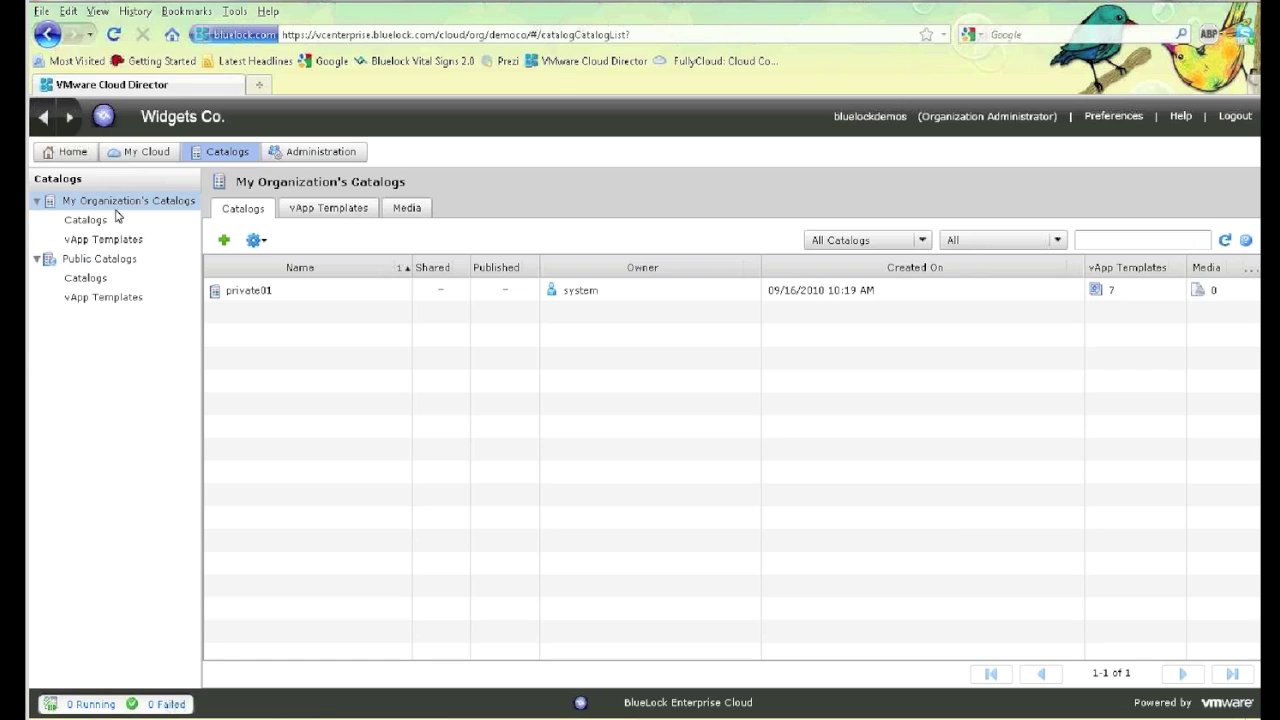
pyautogui.click(116, 204)
pyautogui.click(331, 212)
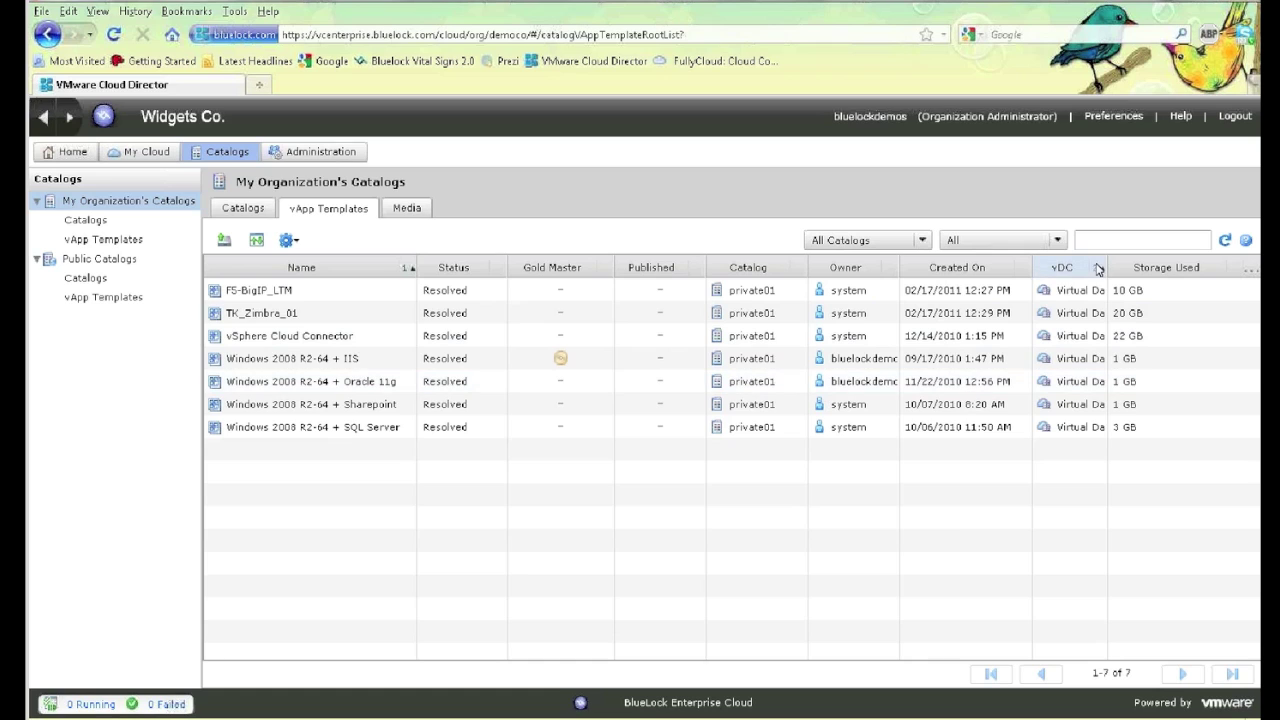
pyautogui.moveTo(1106, 268); pyautogui.dragTo(1161, 271)
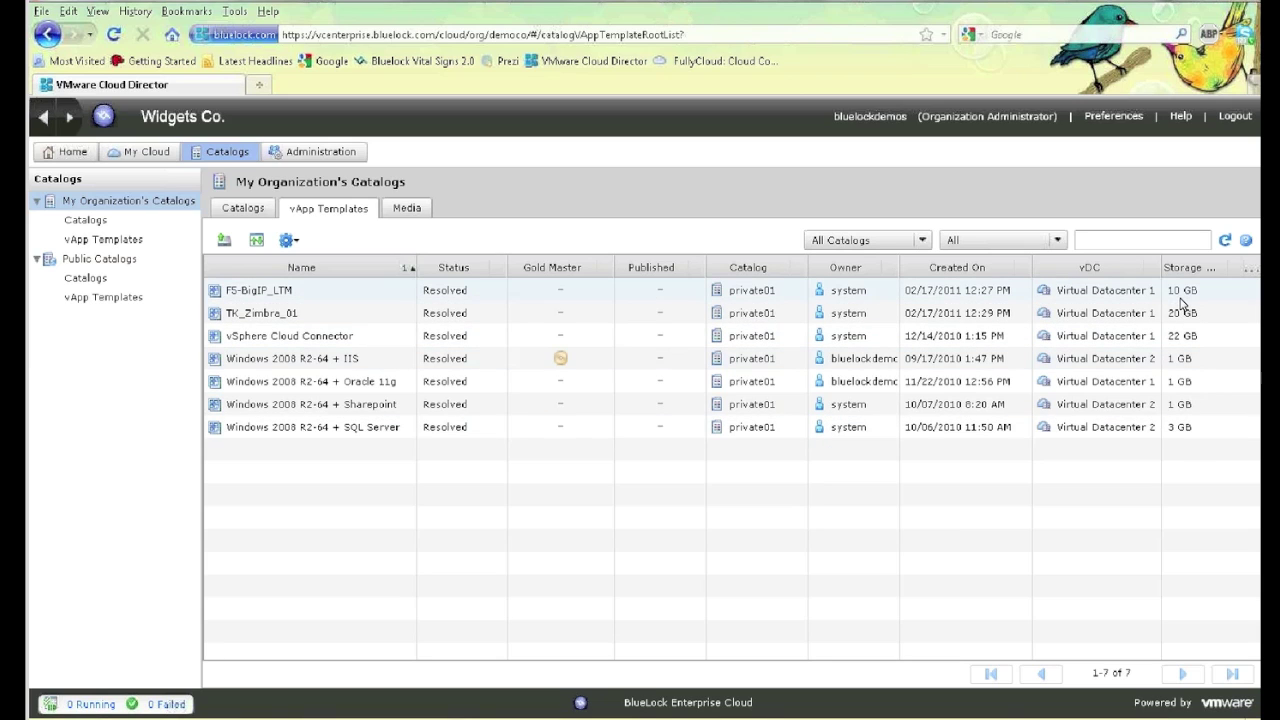
pyautogui.click(91, 260)
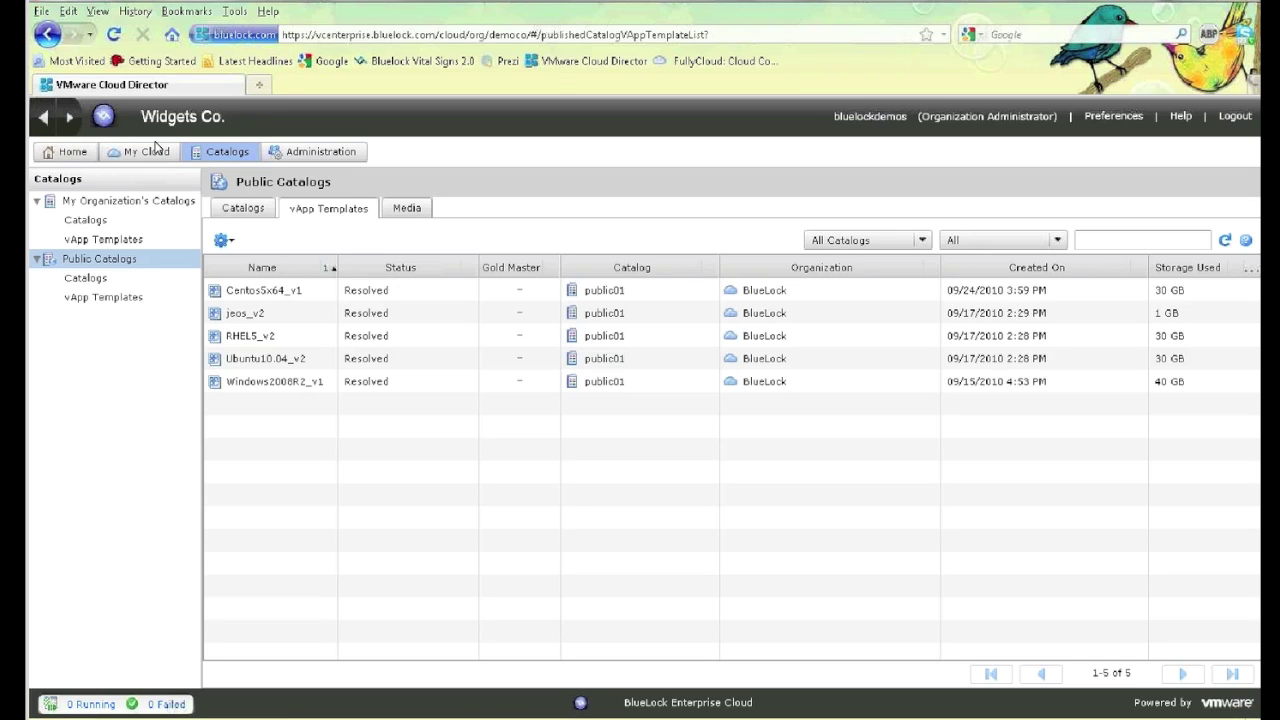
# - Open the QA Webapp vApp from Virtual Datacenter 2 and try to open the console of its DB01 machine
pyautogui.click(72, 152)
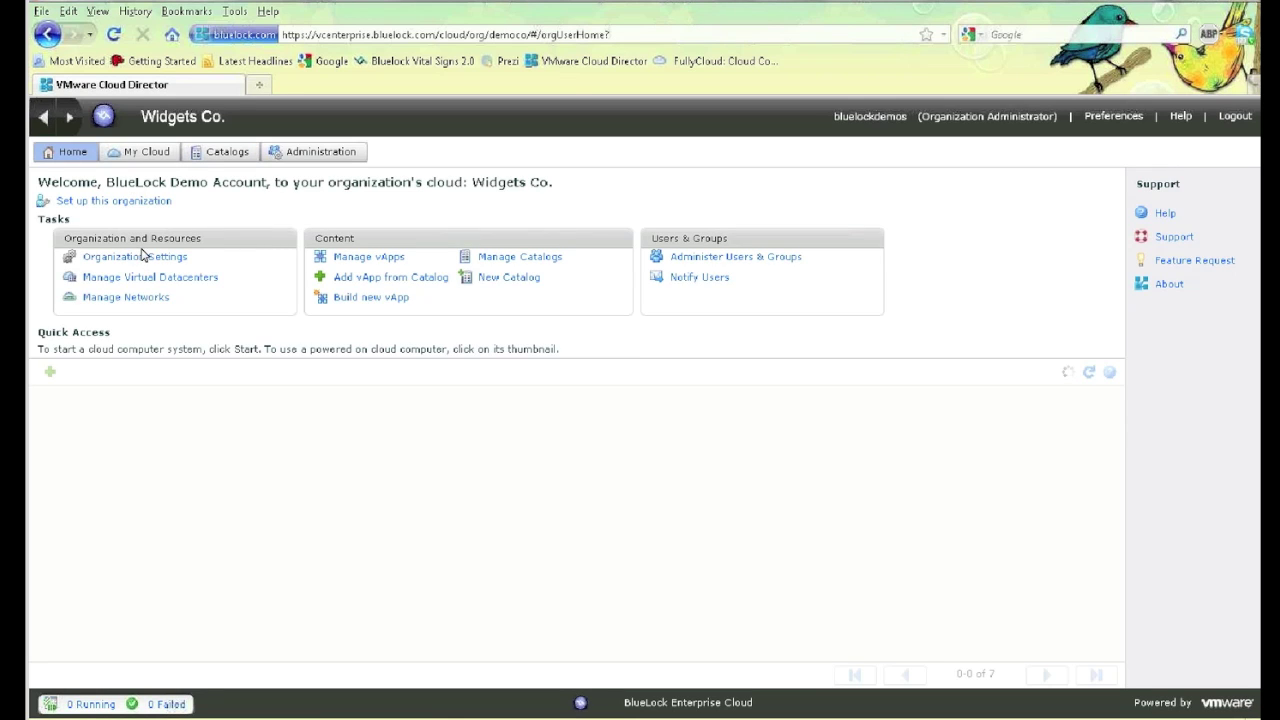
pyautogui.click(143, 278)
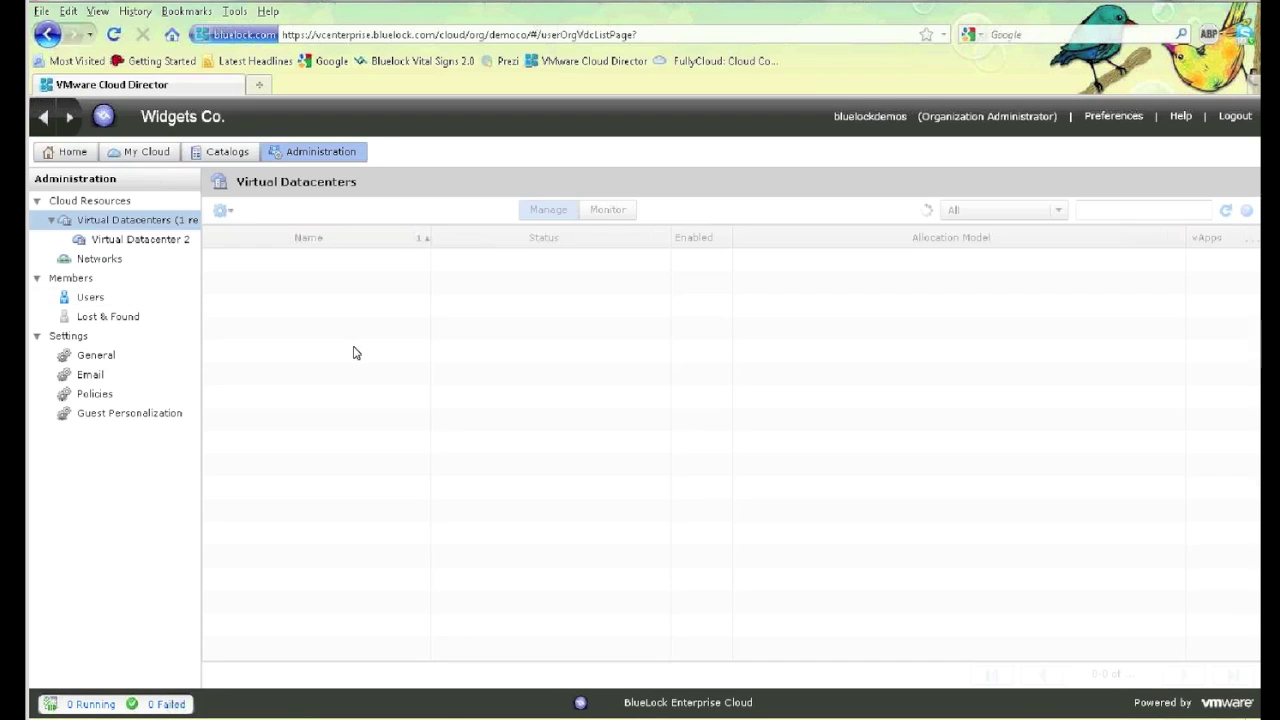
pyautogui.click(145, 241)
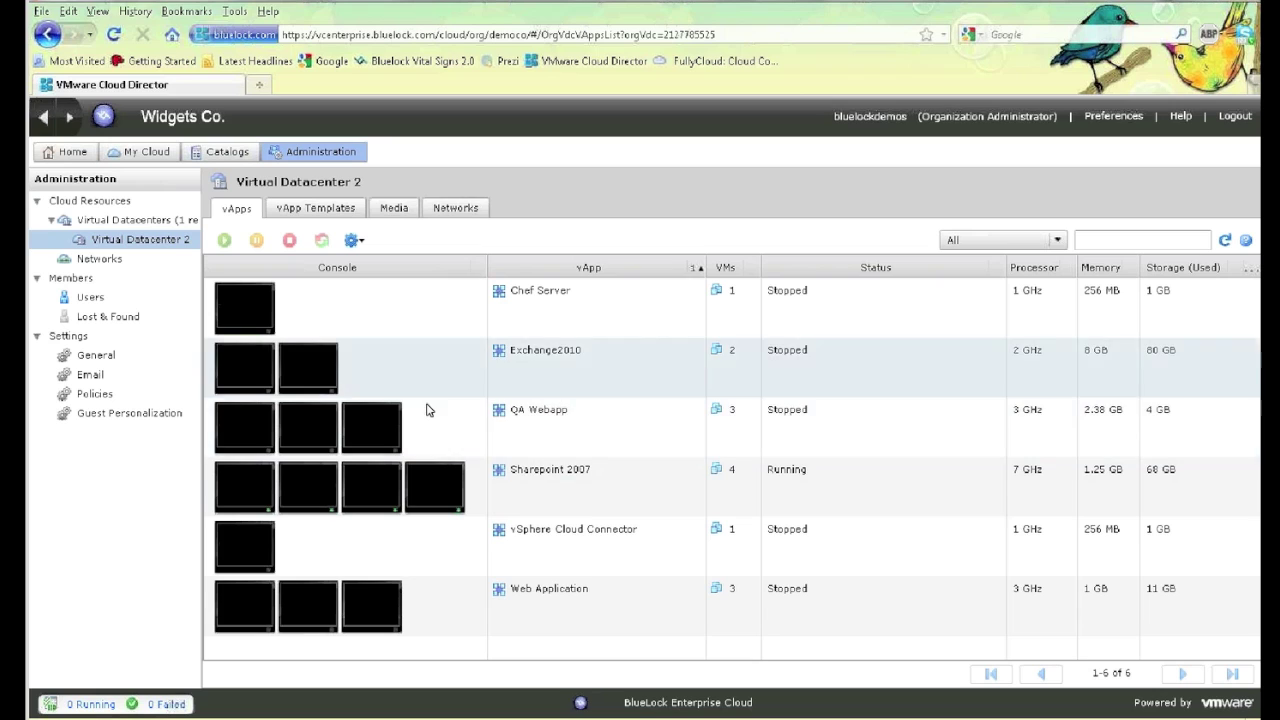
pyautogui.click(528, 416)
pyautogui.click(530, 416)
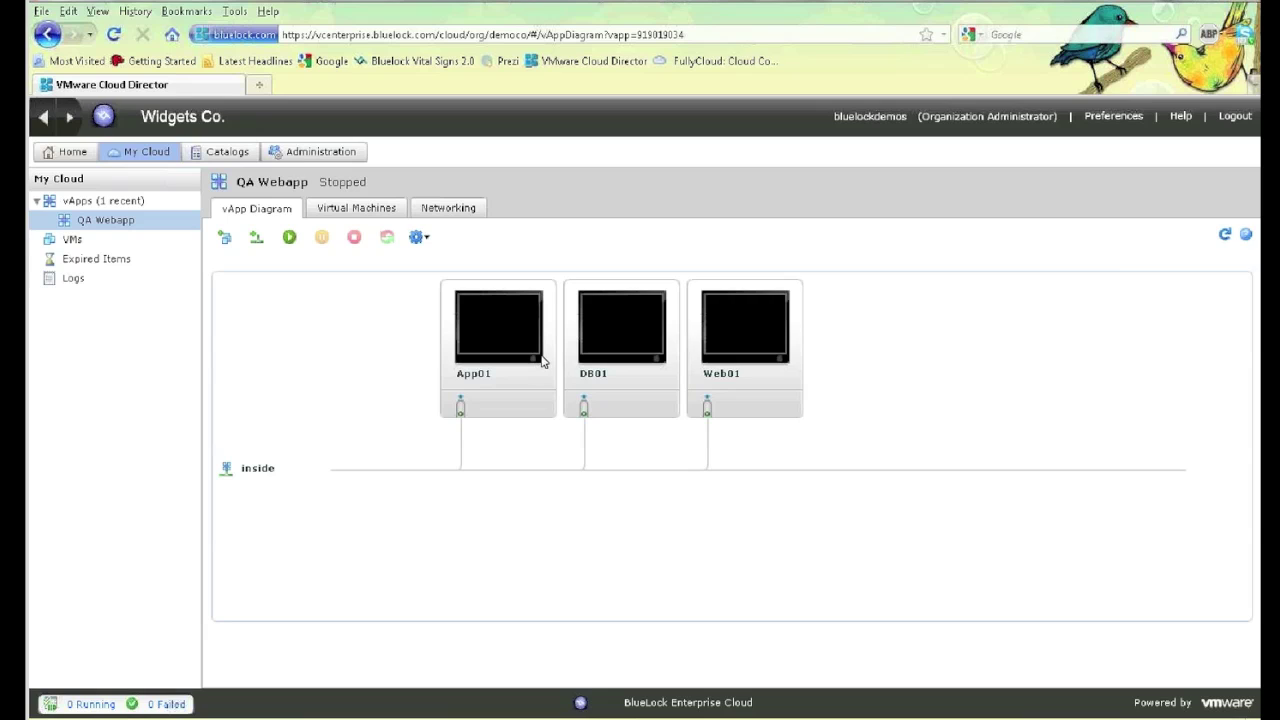
pyautogui.click(616, 320)
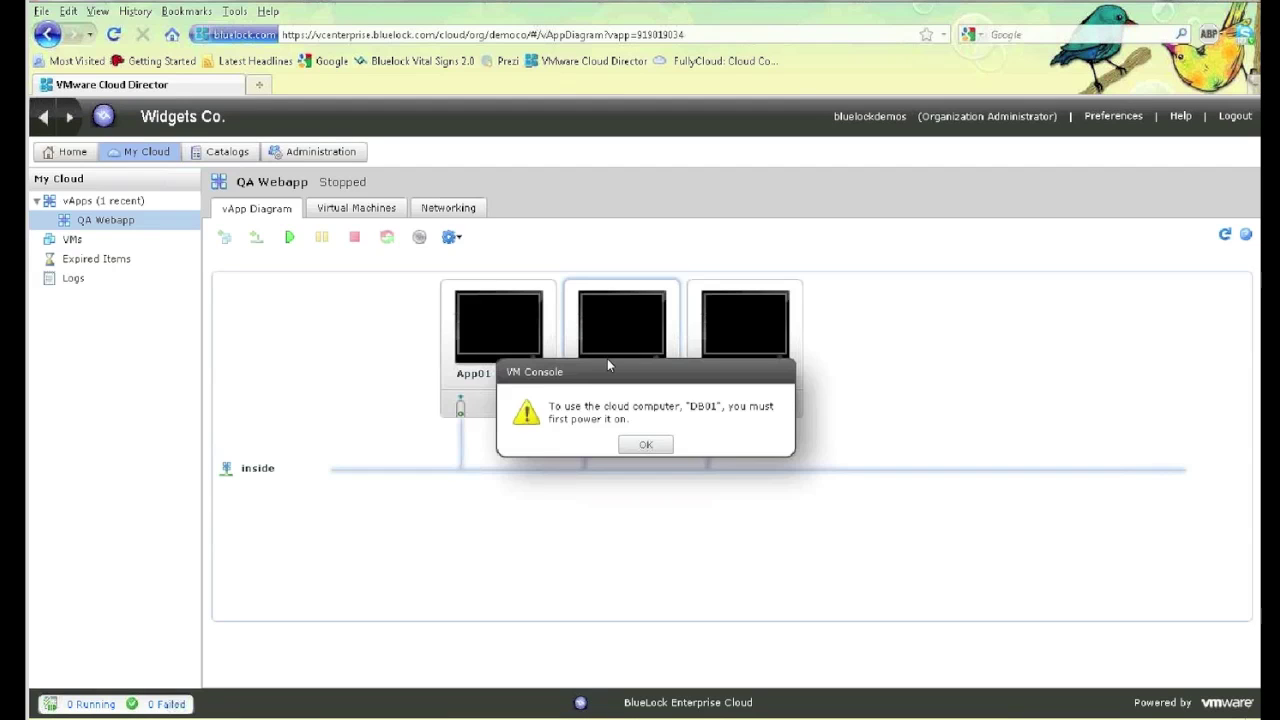
pyautogui.click(630, 447)
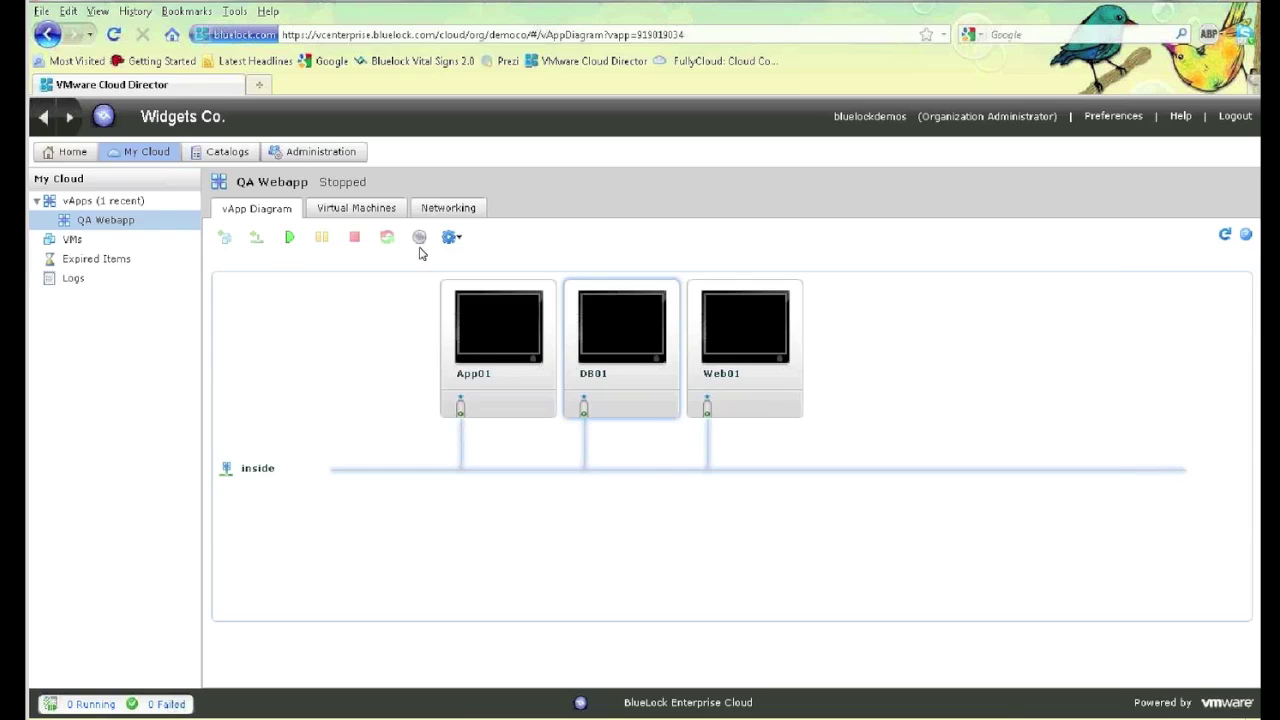
# - In the hardware properties of DB01, set 8 virtual processors and 512 MB of total memory
pyautogui.click(451, 240)
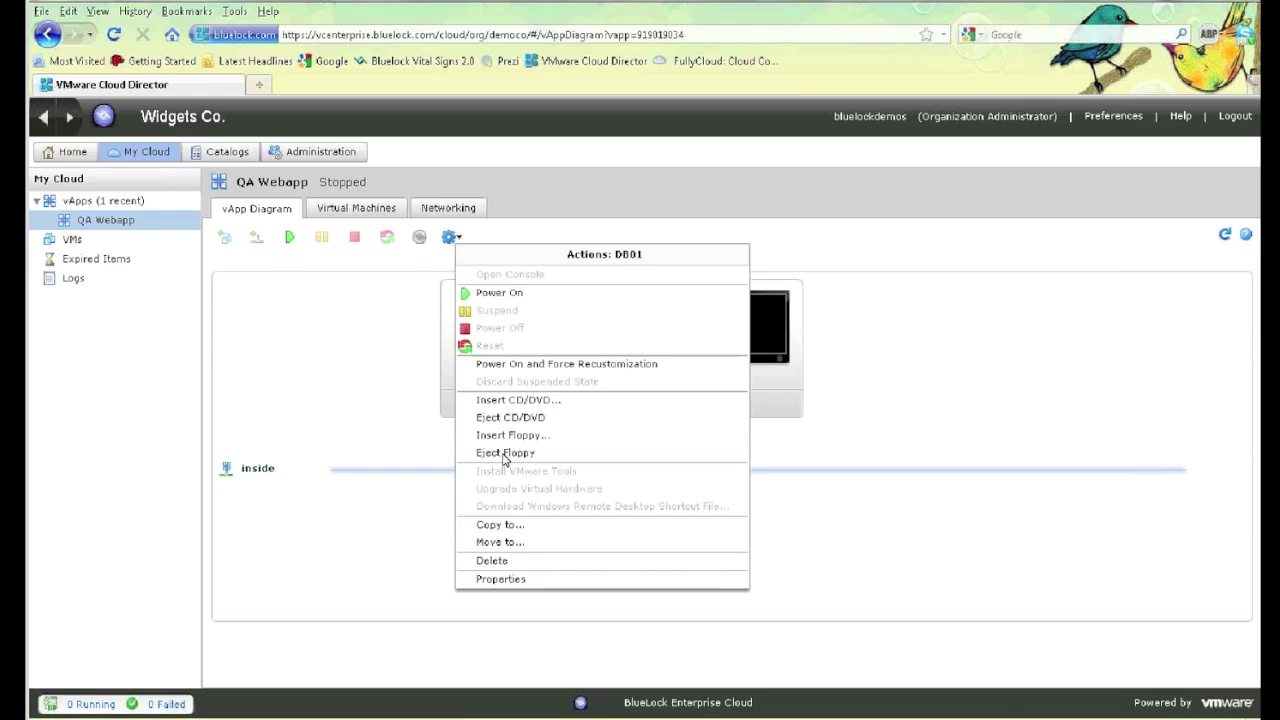
pyautogui.click(517, 580)
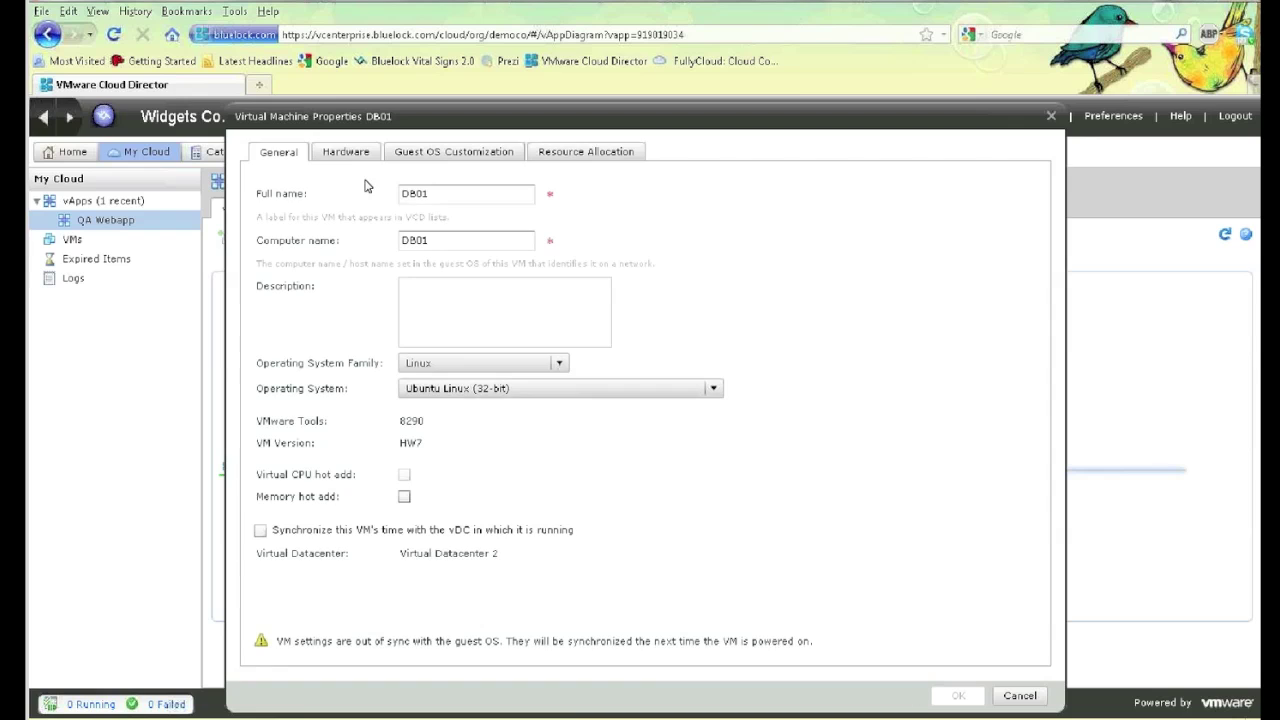
pyautogui.click(342, 153)
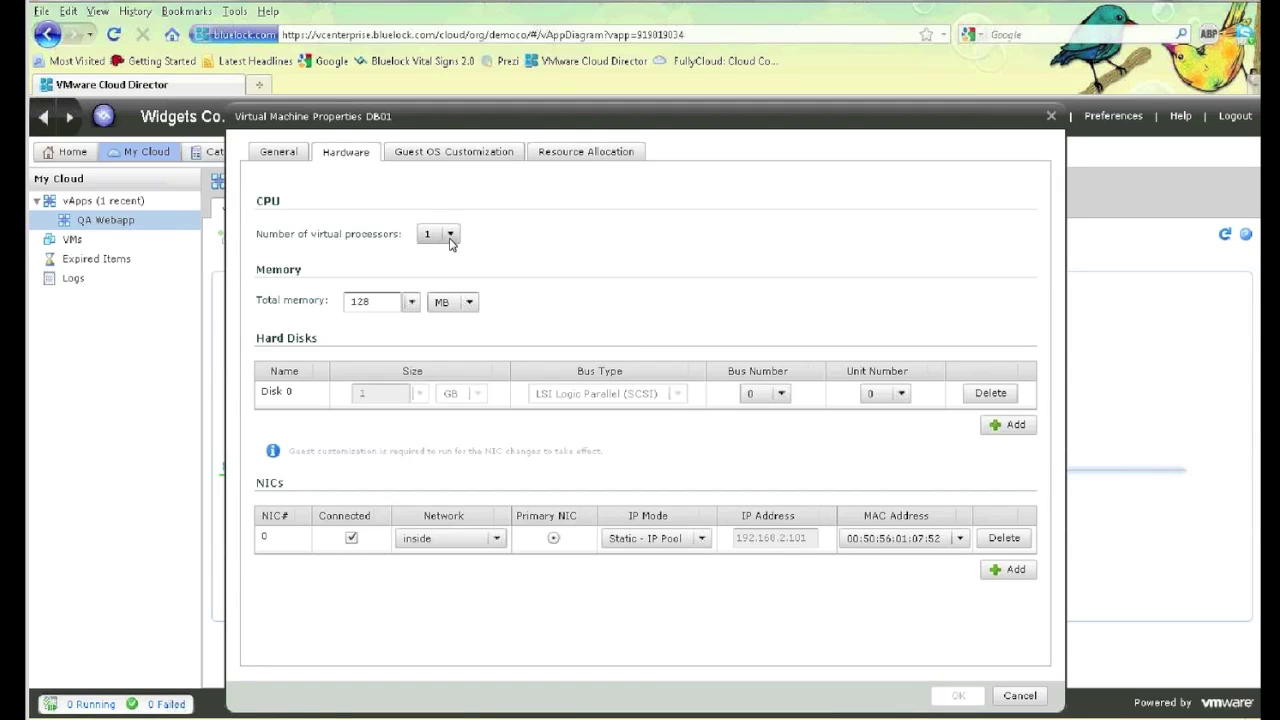
pyautogui.click(448, 234)
pyautogui.scroll(-3, 455, 281)
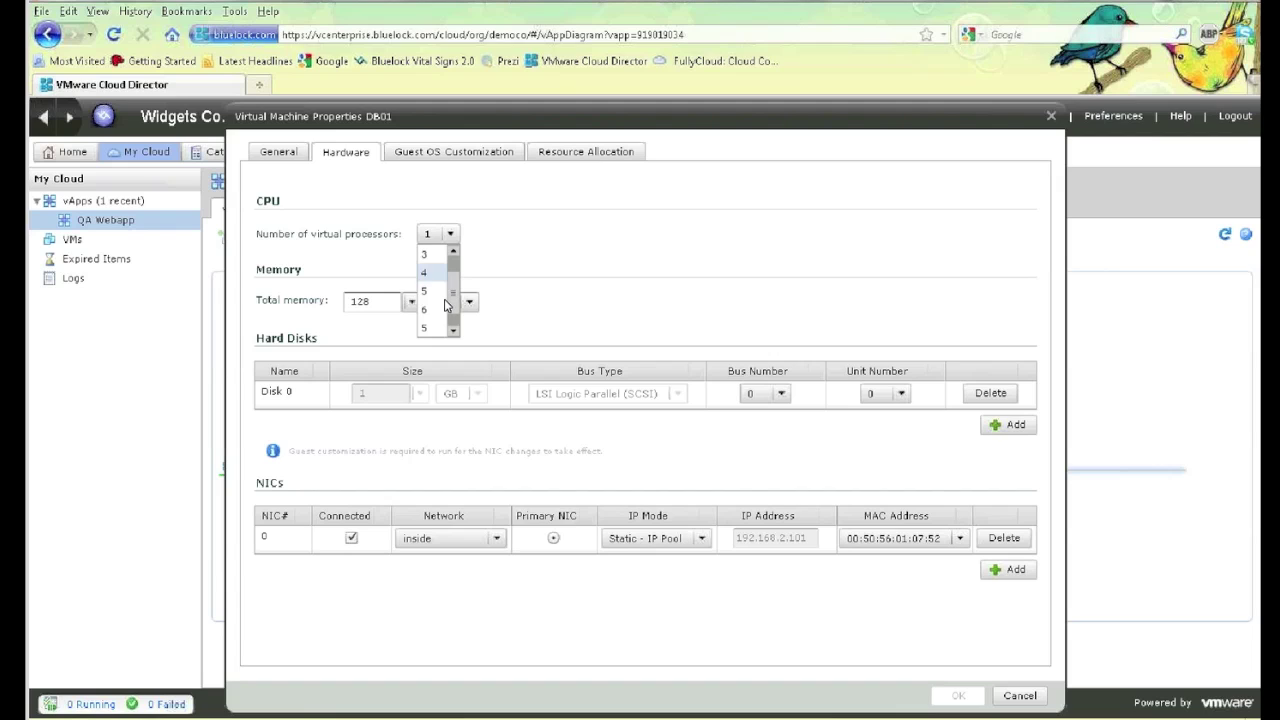
pyautogui.click(424, 327)
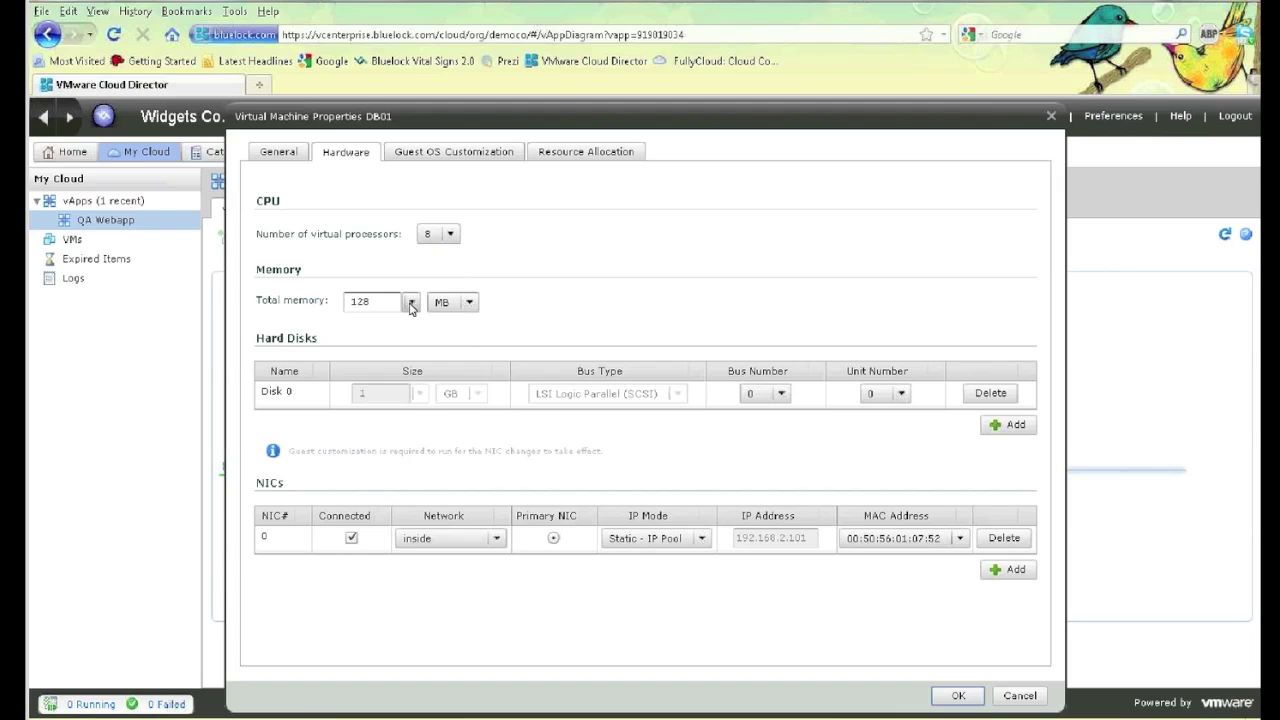
pyautogui.click(411, 302)
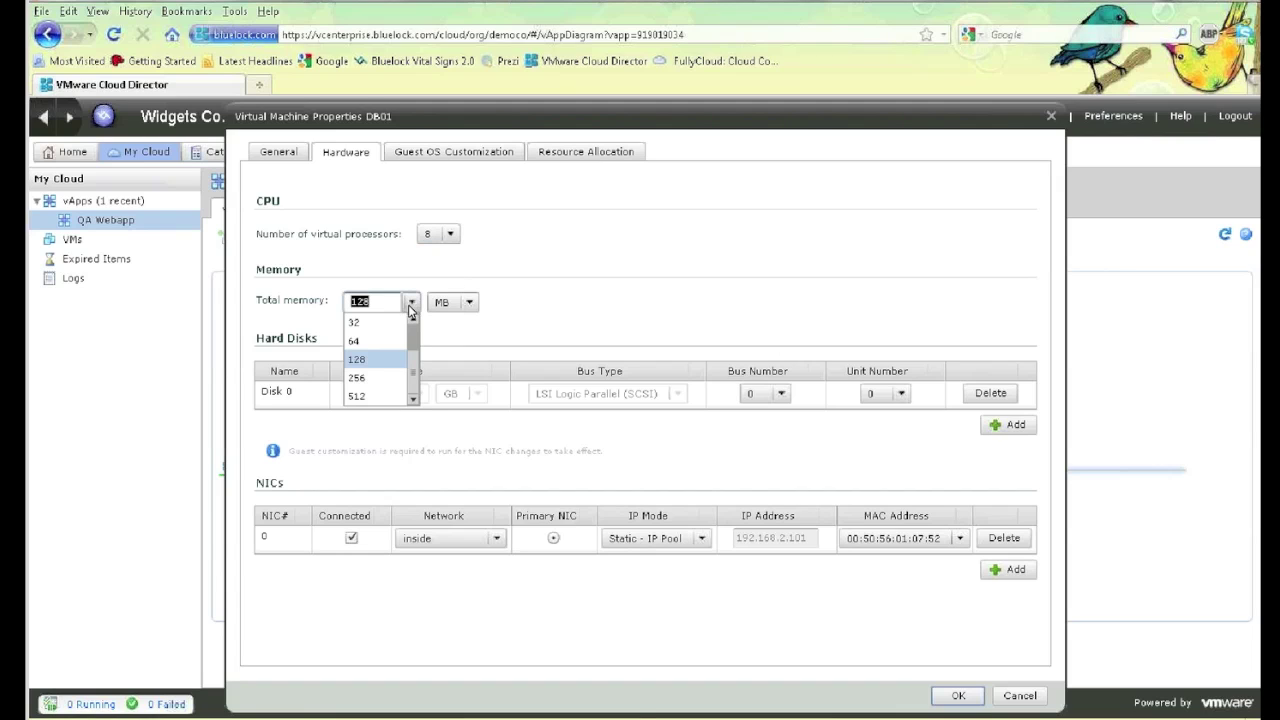
pyautogui.click(388, 396)
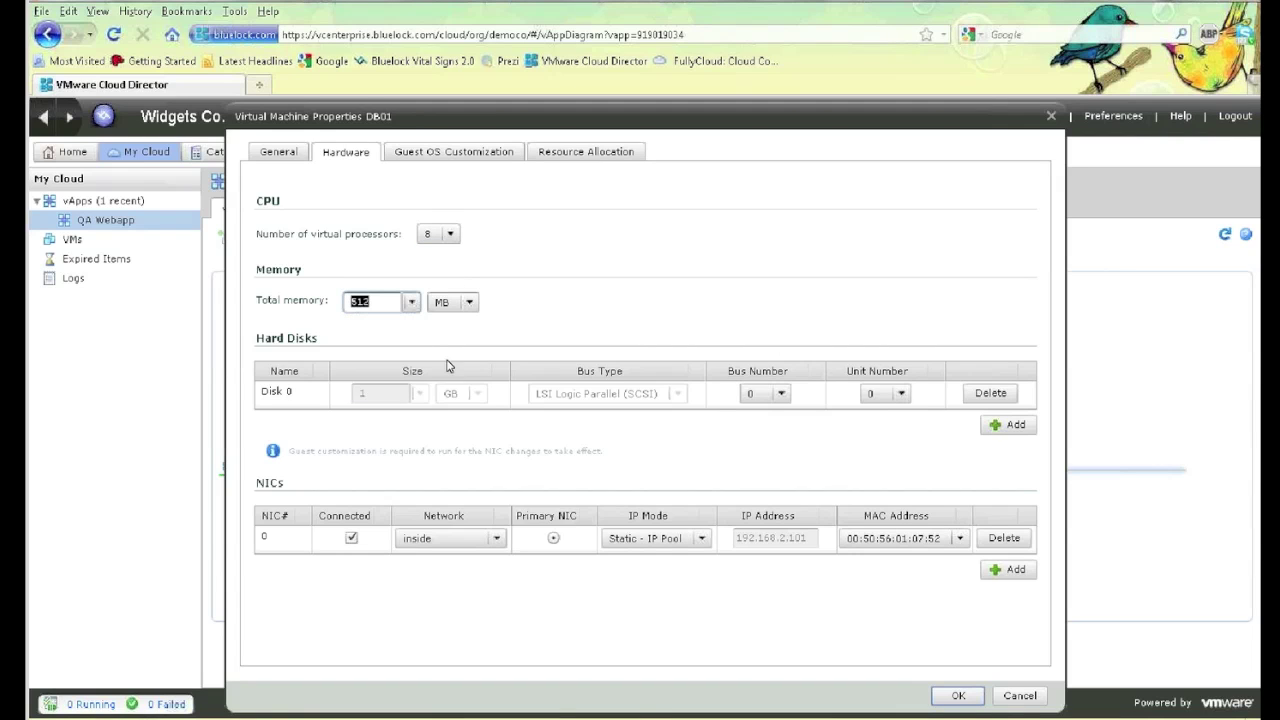
# - Add a second hard disk of 256 GB to DB01 and close its properties without saving
pyautogui.click(998, 432)
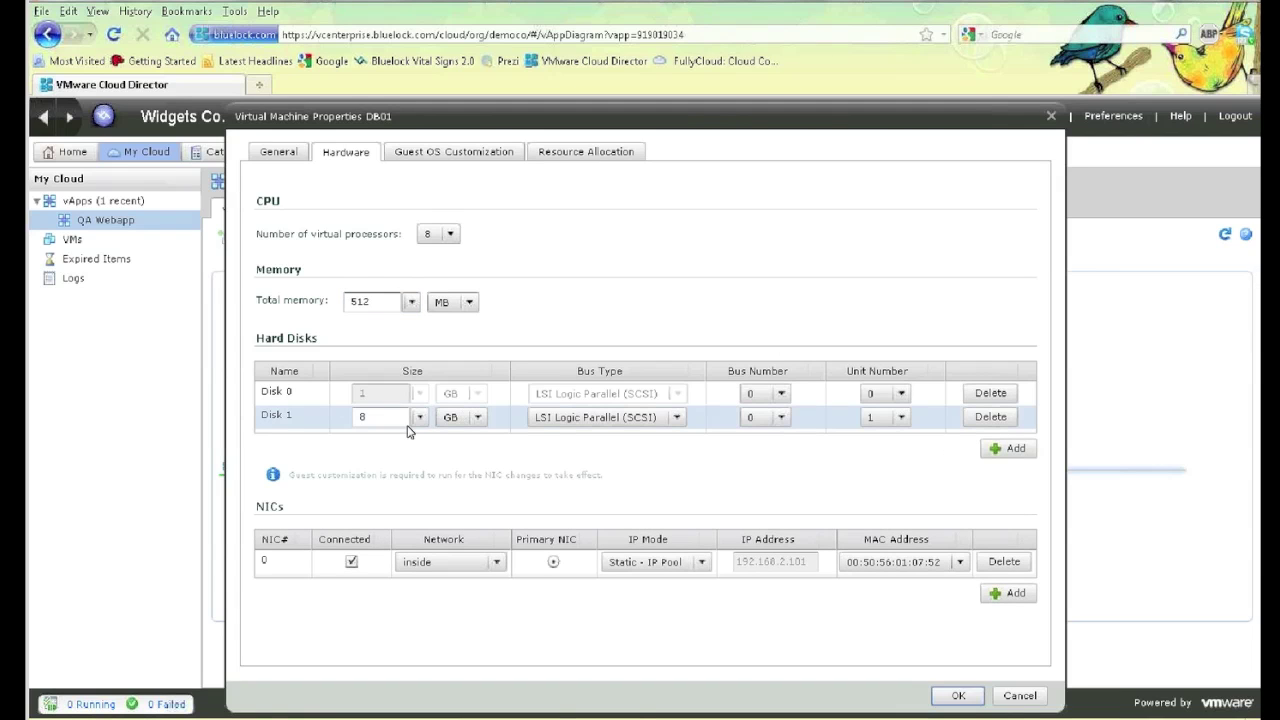
pyautogui.click(419, 417)
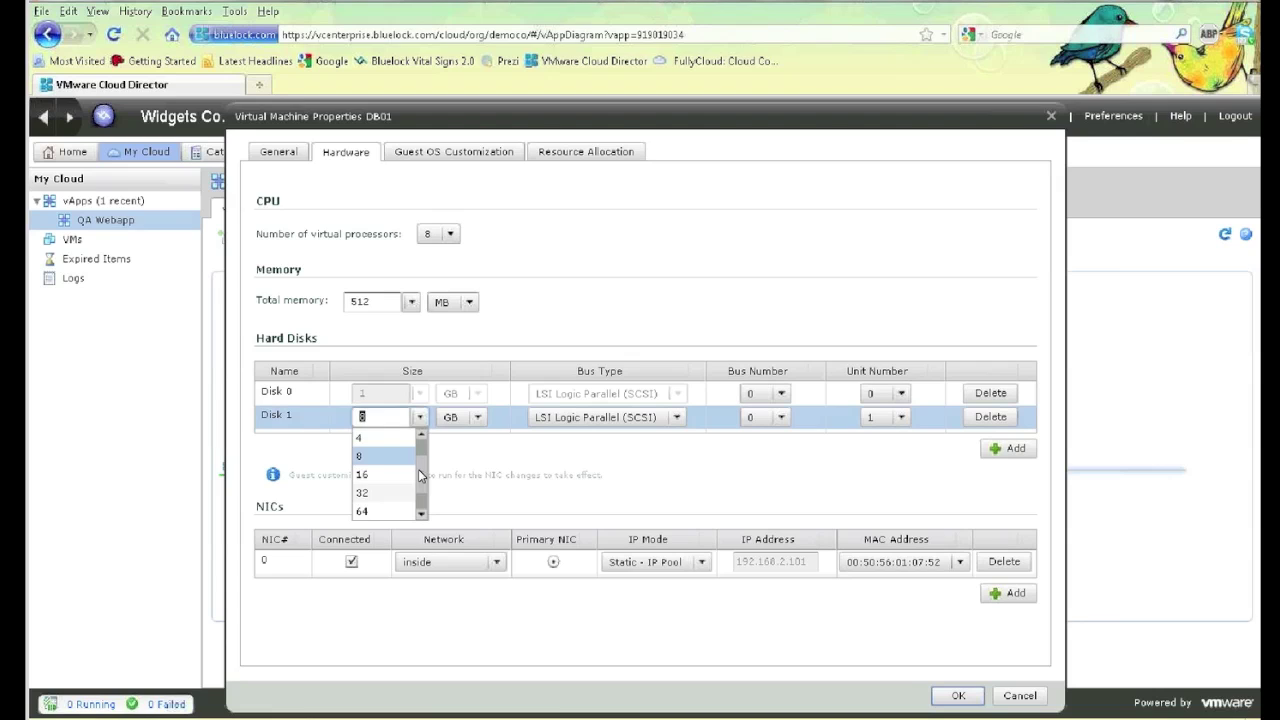
pyautogui.scroll(-1, 416, 490)
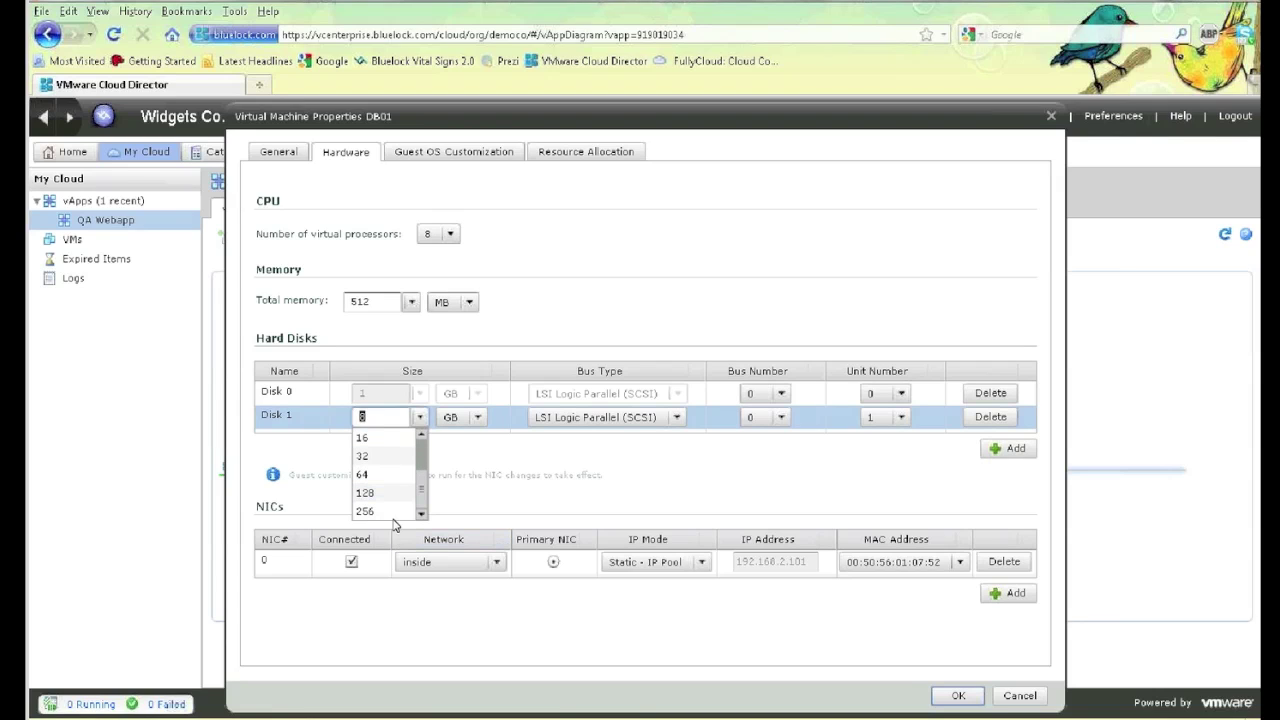
pyautogui.click(386, 512)
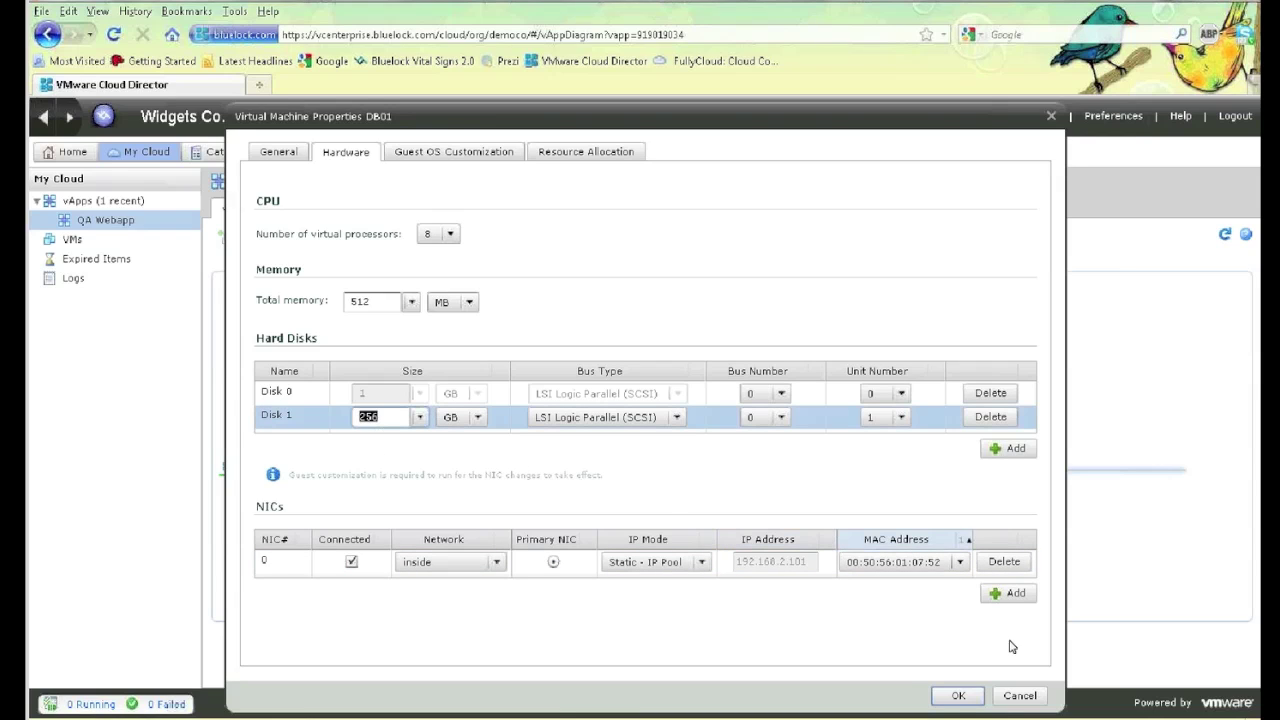
pyautogui.click(963, 697)
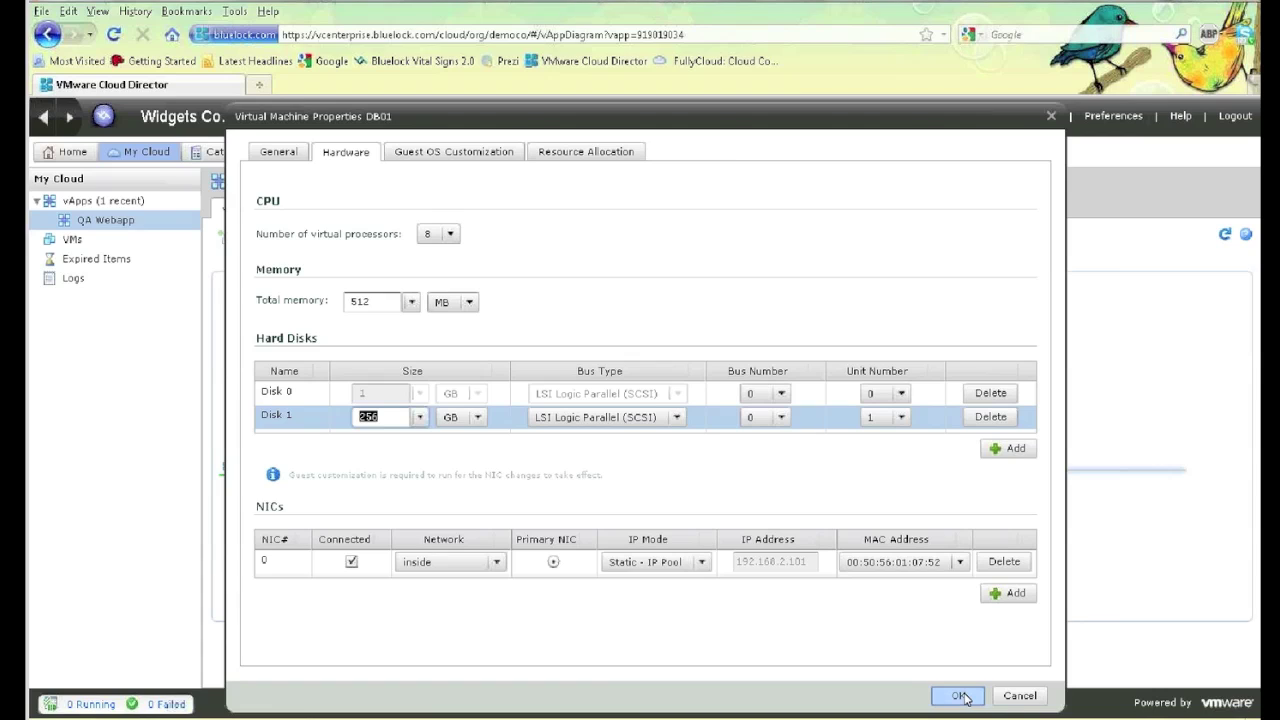
pyautogui.click(1018, 696)
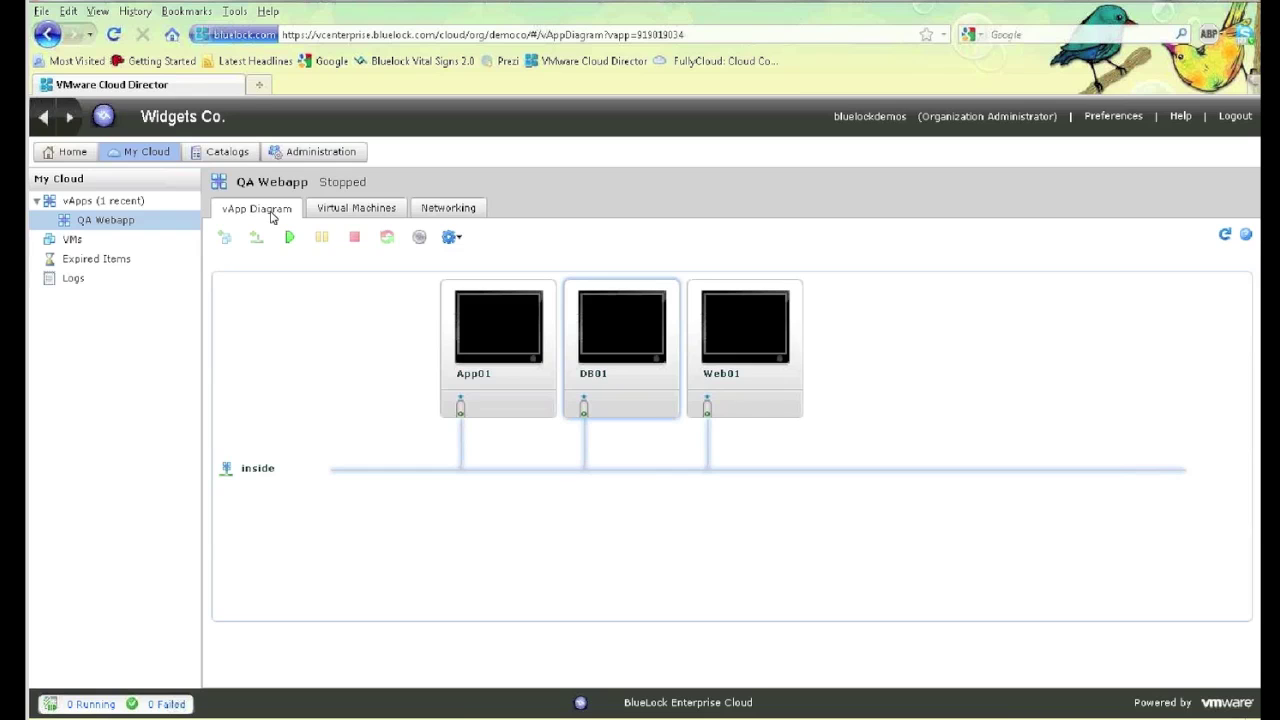
# - View the upload form for adding an OVF package as a vApp template to the organization's catalogs, and cancel it
pyautogui.click(222, 152)
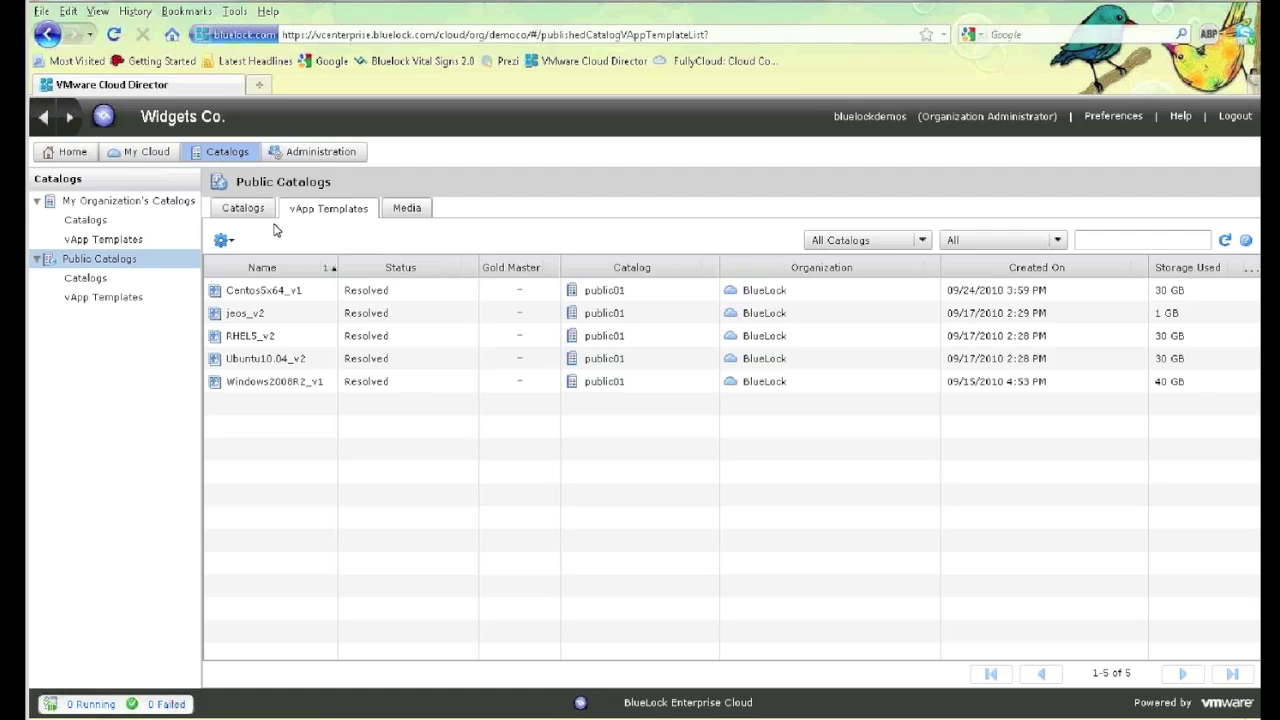
pyautogui.click(100, 204)
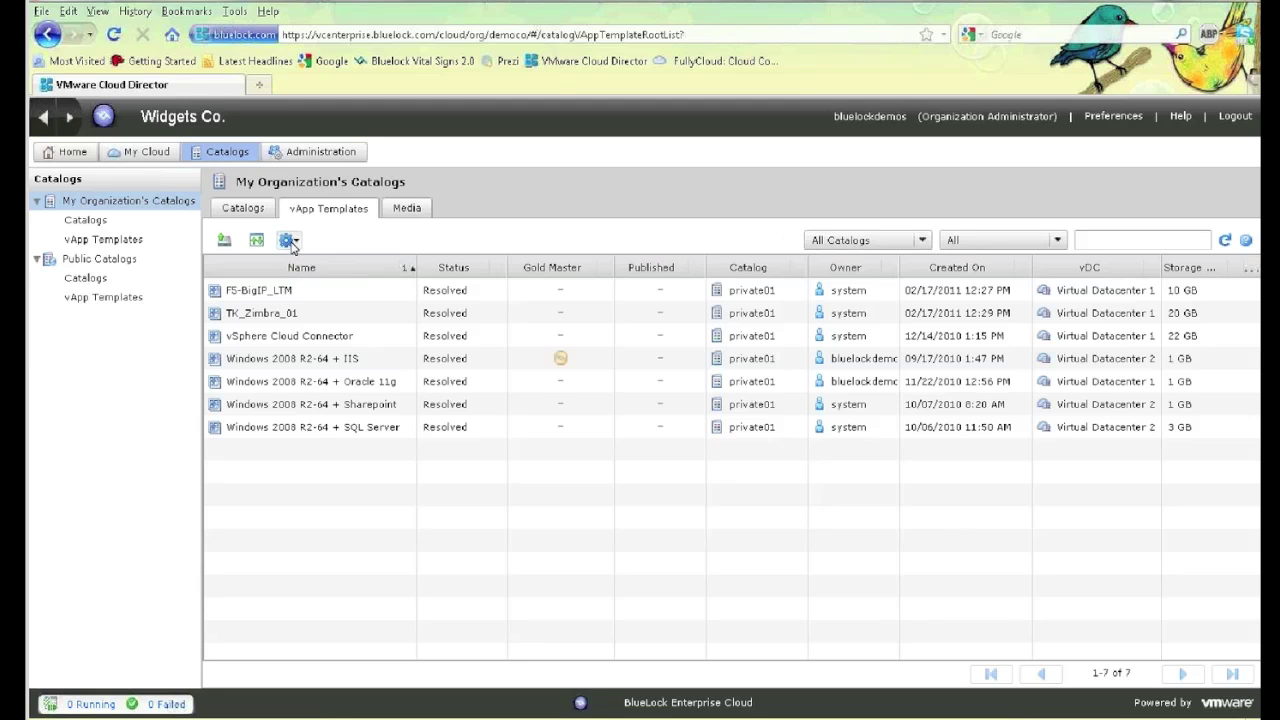
pyautogui.click(290, 243)
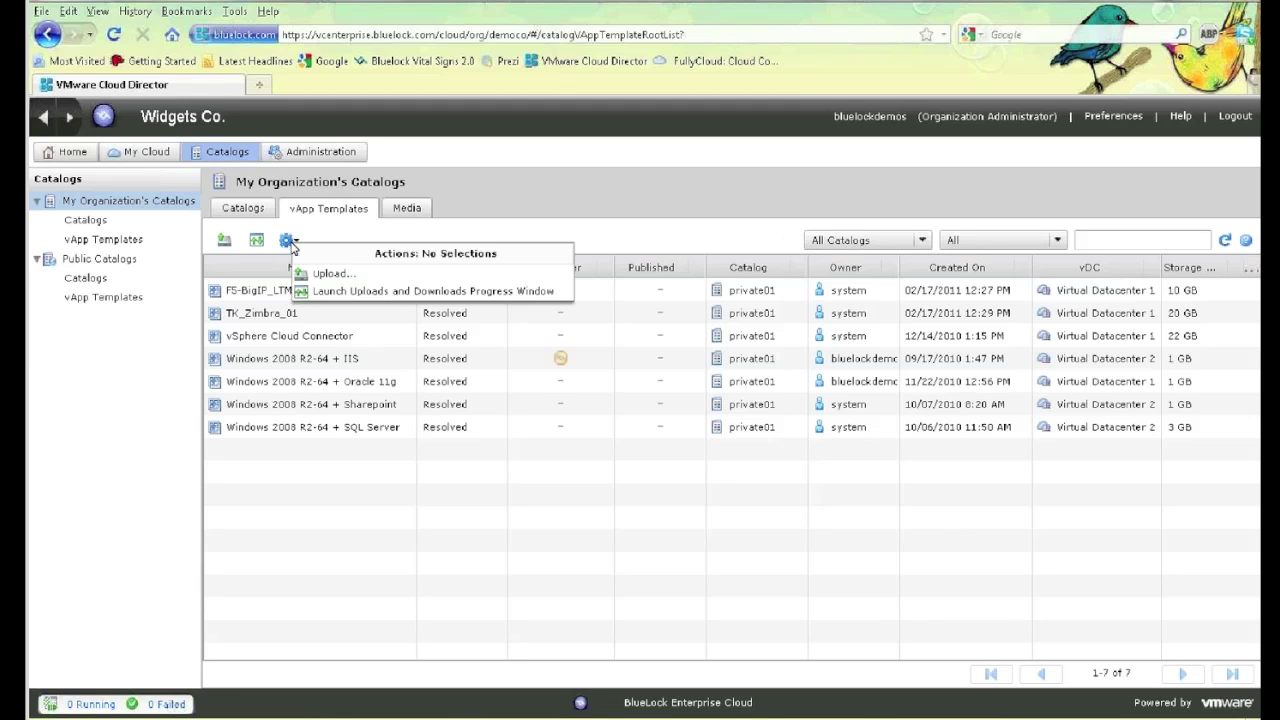
pyautogui.click(330, 274)
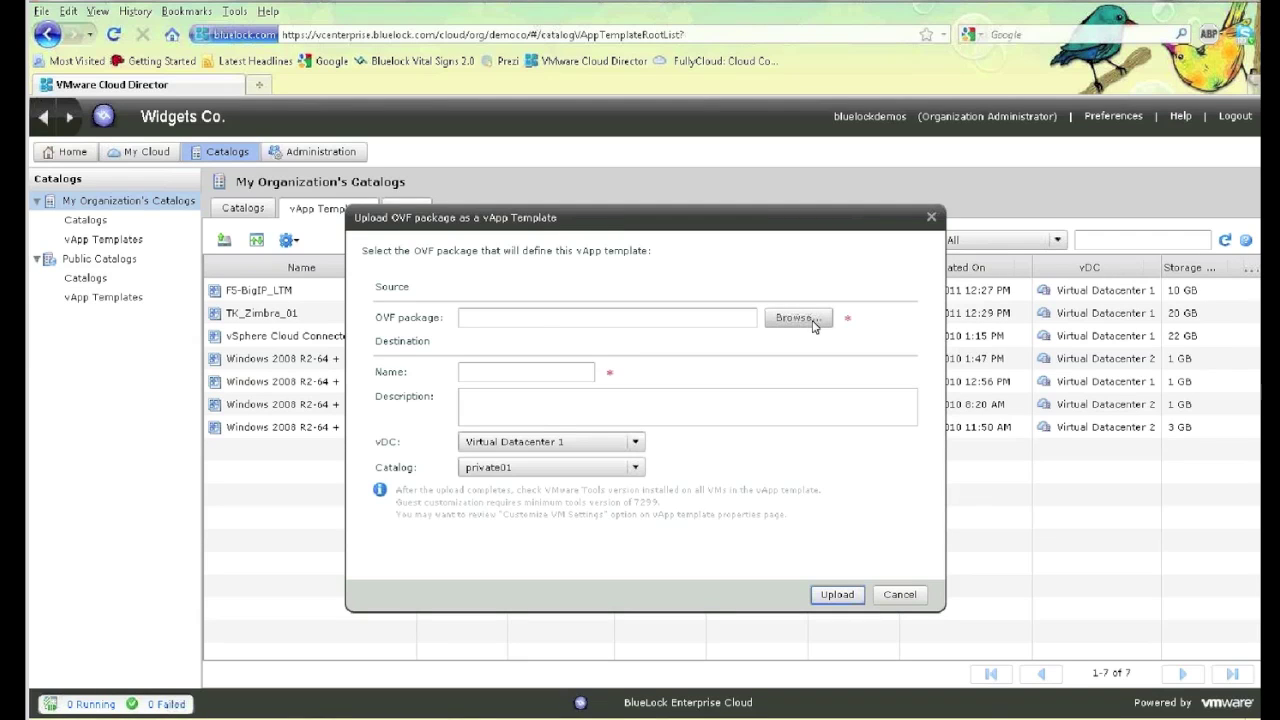
pyautogui.click(558, 370)
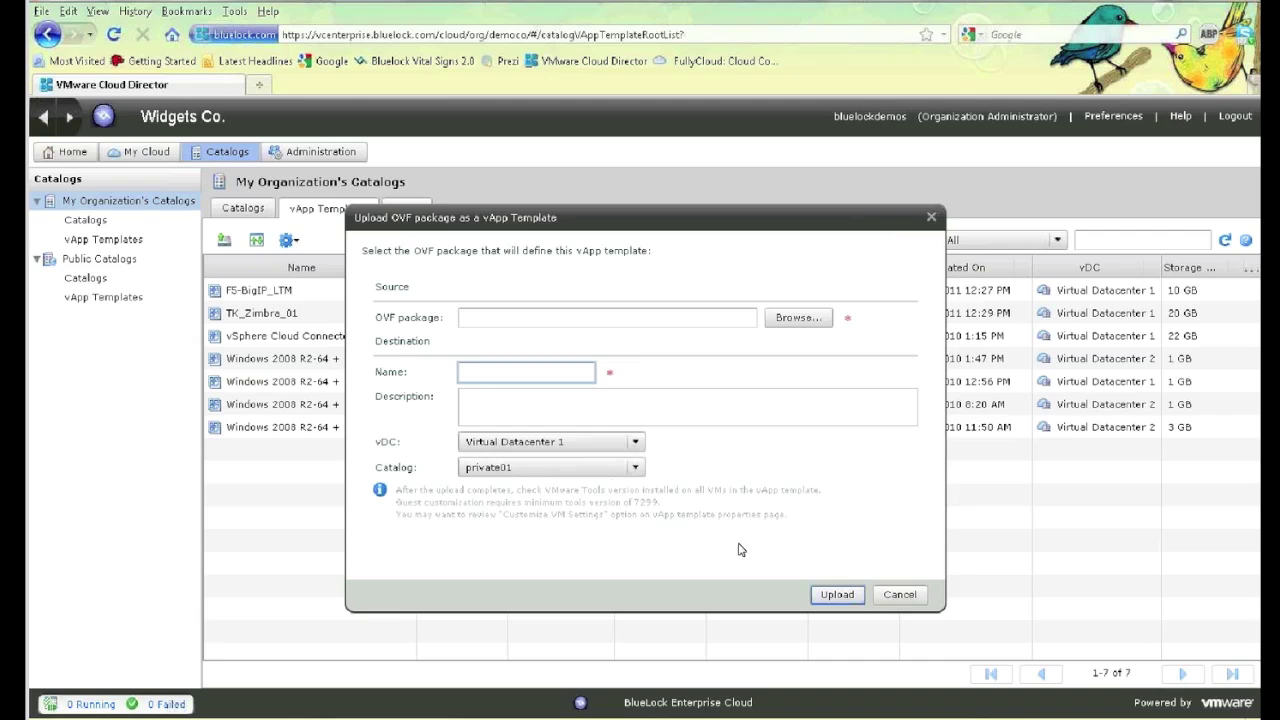
pyautogui.click(897, 595)
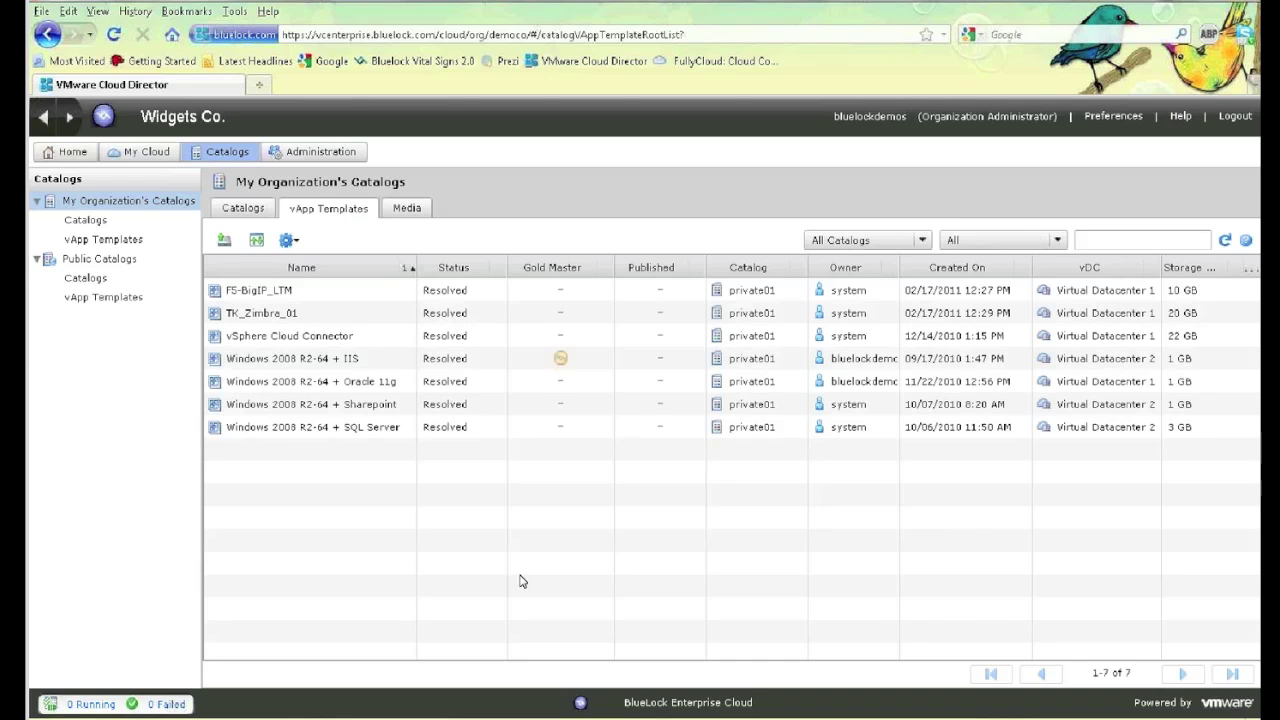